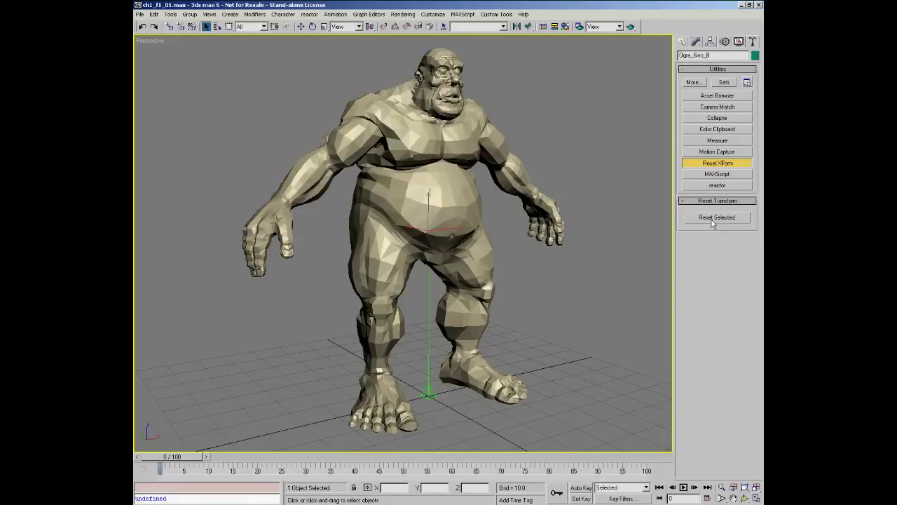
# Move the ogre mesh to position 0, 0, 0 and view it from the Front.
pyautogui.click(682, 44)
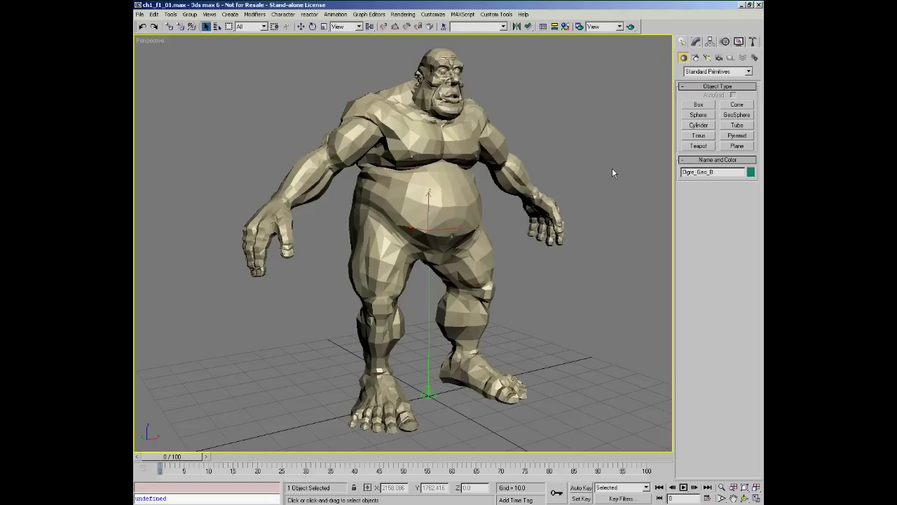
pyautogui.press('f')
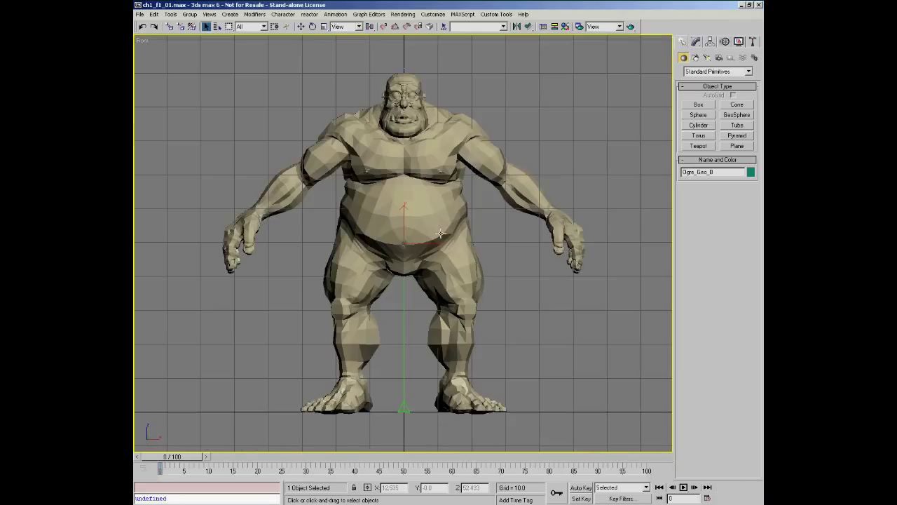
pyautogui.rightClick(505, 267)
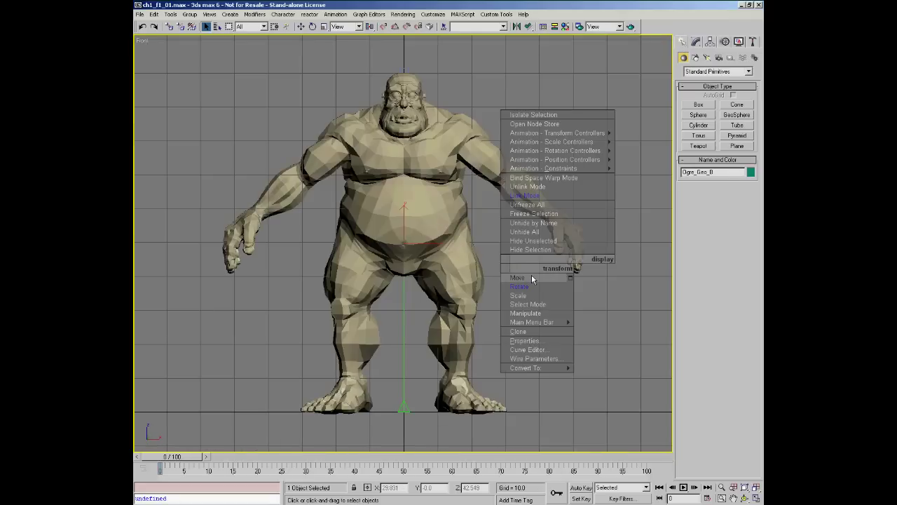
pyautogui.click(531, 277)
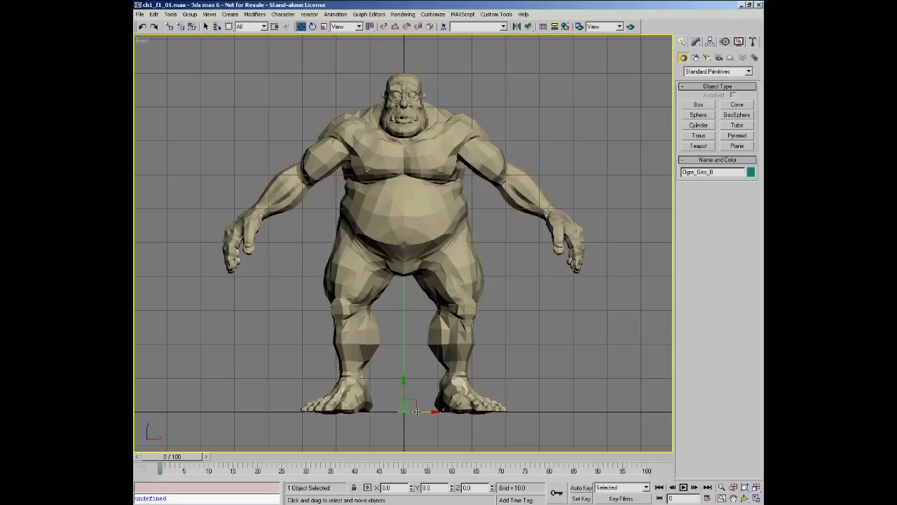
pyautogui.keyDown('alt'); pyautogui.moveTo(390, 292); pyautogui.dragTo(431, 315, button='middle'); pyautogui.keyUp('alt')
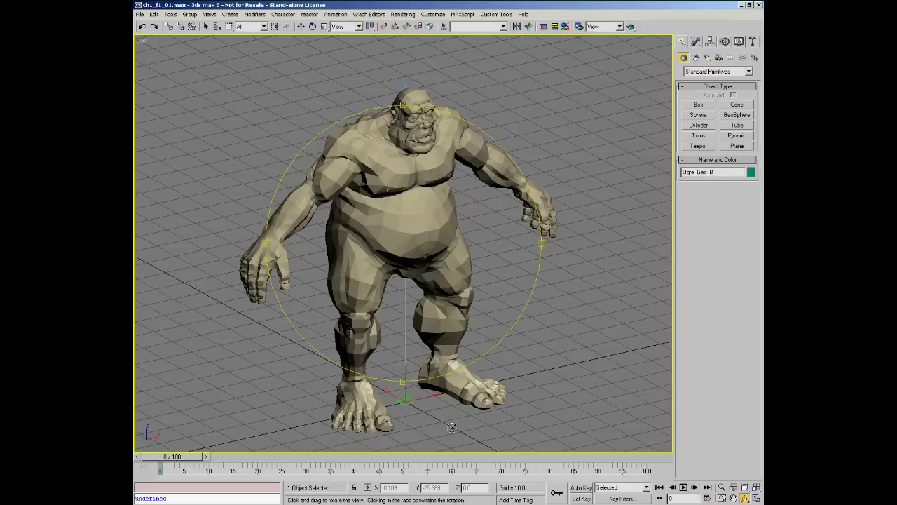
pyautogui.press('f')
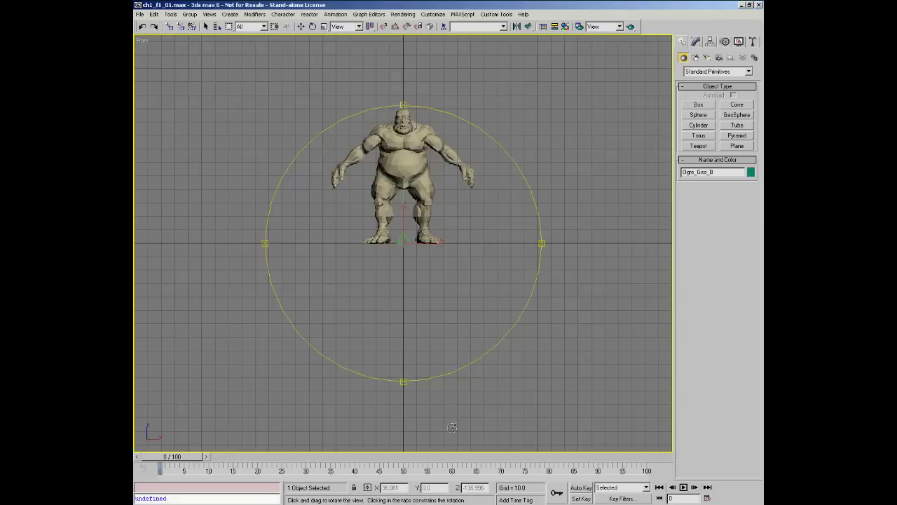
pyautogui.press('z')
pyautogui.scroll(-2, 441, 307)
pyautogui.hotkey('alt', 'z')
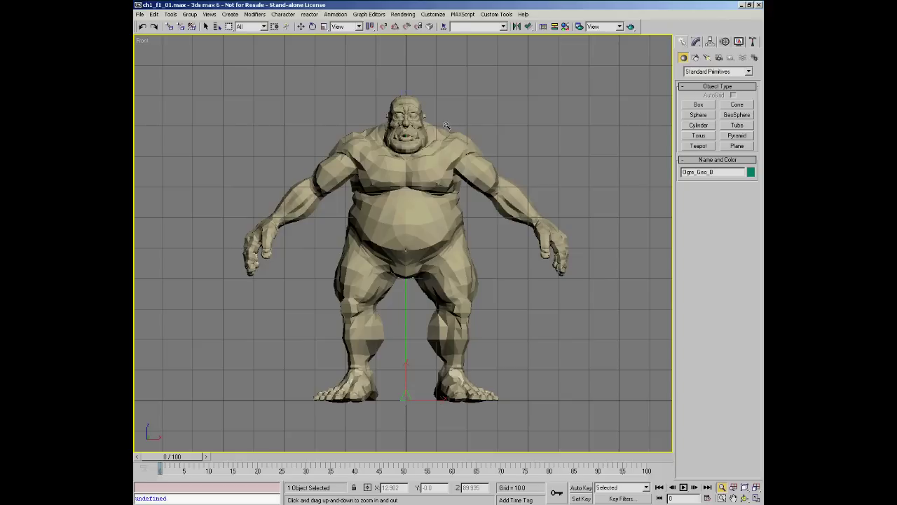
# Show the ogre in wireframe, set the selection filter to Geometry, and box-select all 13 pieces.
pyautogui.press('w')
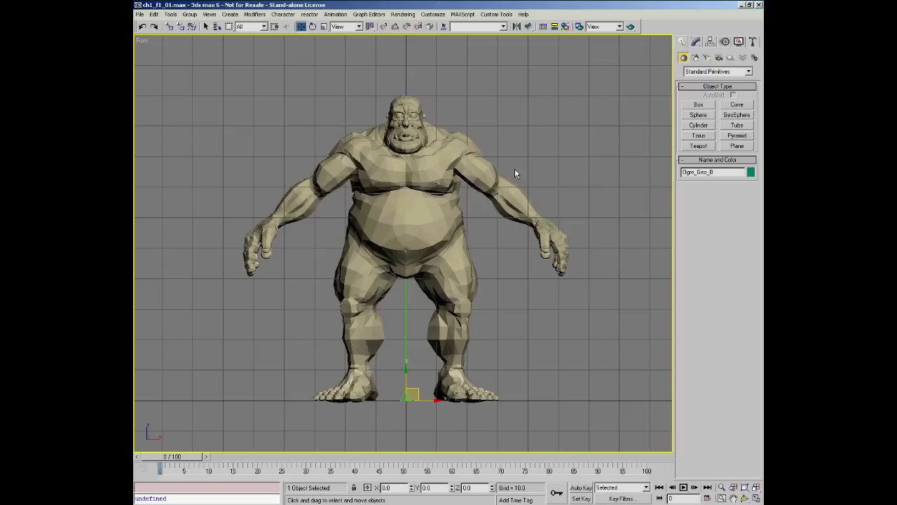
pyautogui.press('F3')
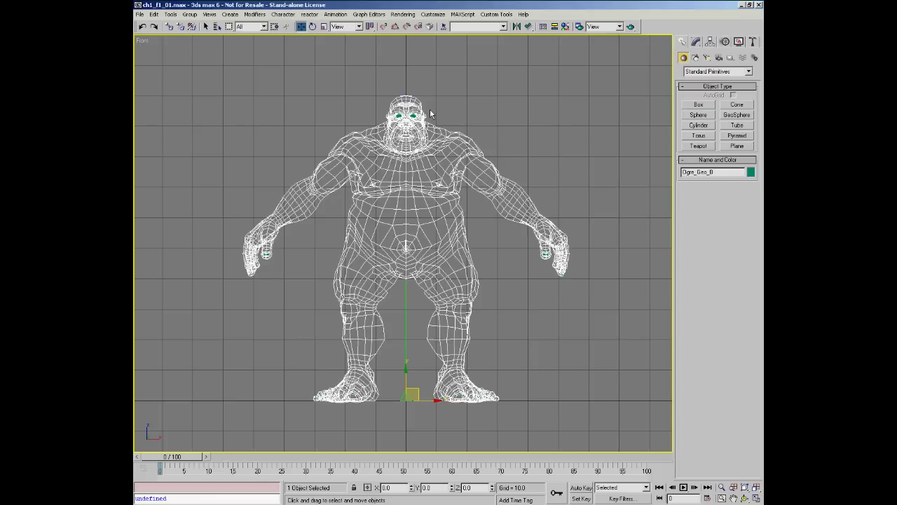
pyautogui.click(250, 26)
pyautogui.click(249, 44)
pyautogui.moveTo(204, 67); pyautogui.dragTo(551, 310)
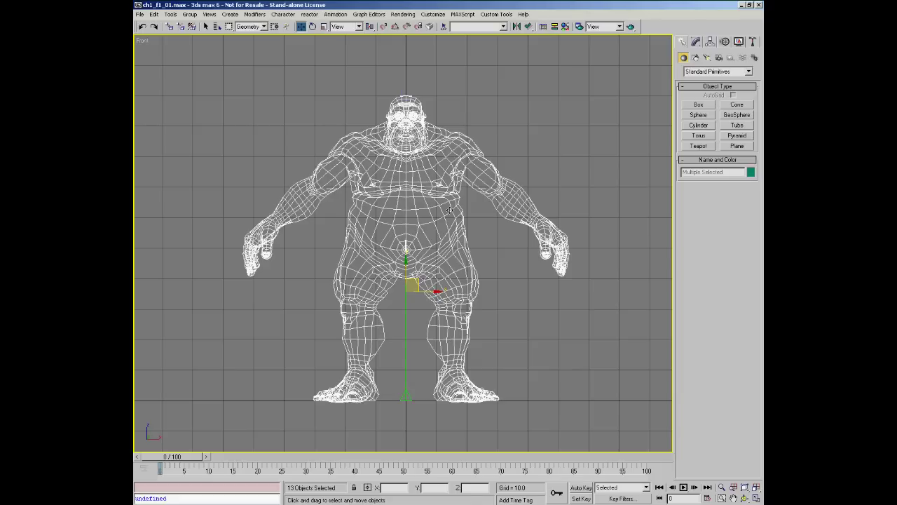
pyautogui.hotkey('ctrl', 'r')
pyautogui.moveTo(449, 212)
pyautogui.mouseDown()
pyautogui.moveTo(467, 247)
pyautogui.moveTo(463, 259)
pyautogui.mouseUp()
# Restore shading and turn on See-Through in the selected ogre pieces' Object Properties.
pyautogui.click(739, 42)
pyautogui.press('F3')
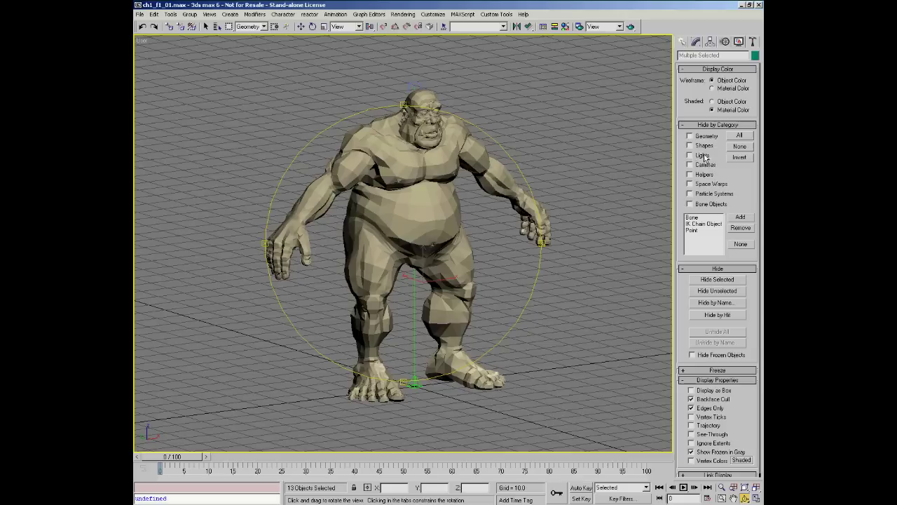
pyautogui.rightClick(468, 242)
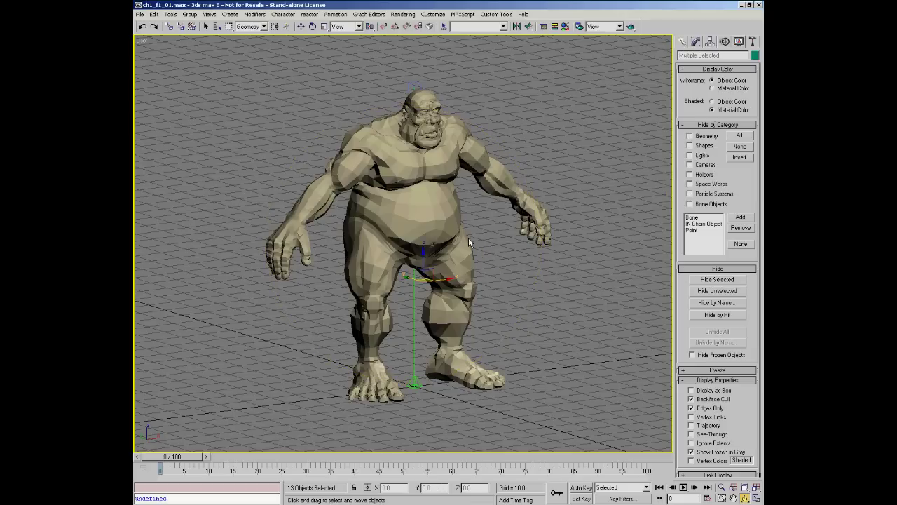
pyautogui.rightClick(469, 241)
pyautogui.click(497, 314)
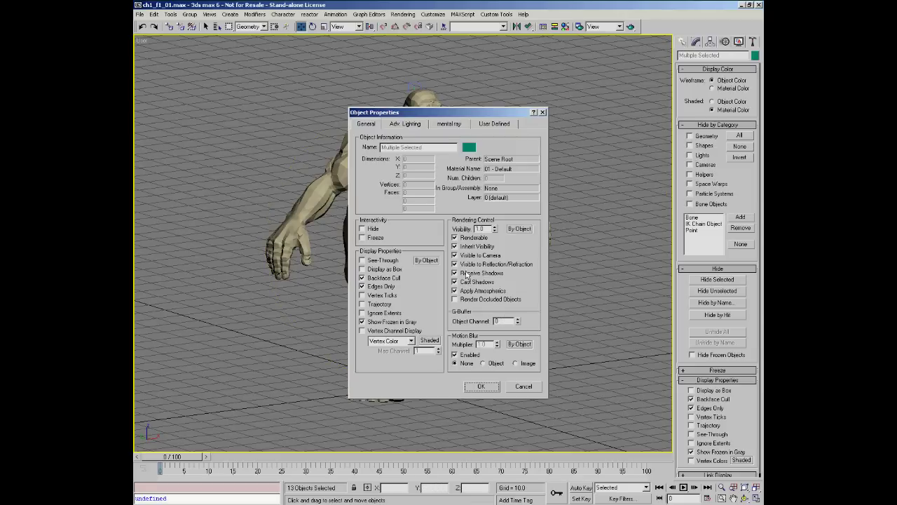
pyautogui.click(377, 260)
pyautogui.click(481, 387)
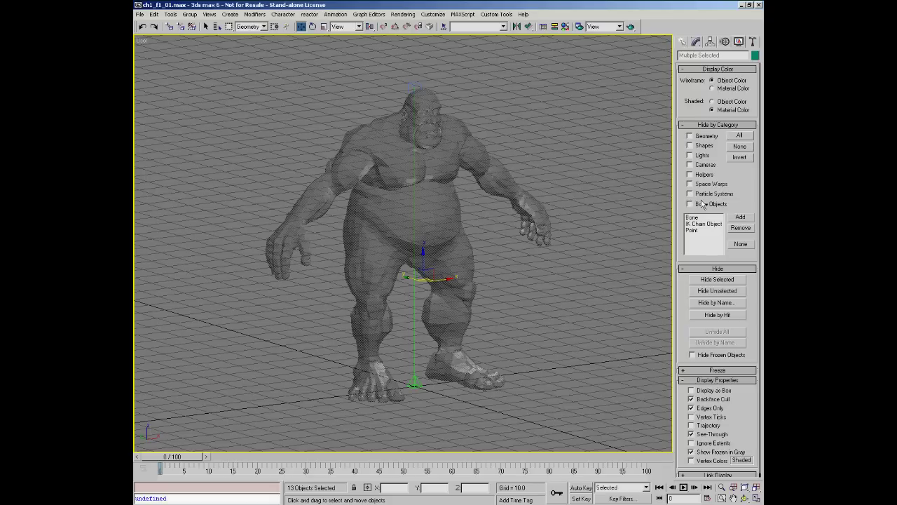
# Freeze the selected ogre pieces, delete a stray Tape helper, and frame the Left view.
pyautogui.click(694, 370)
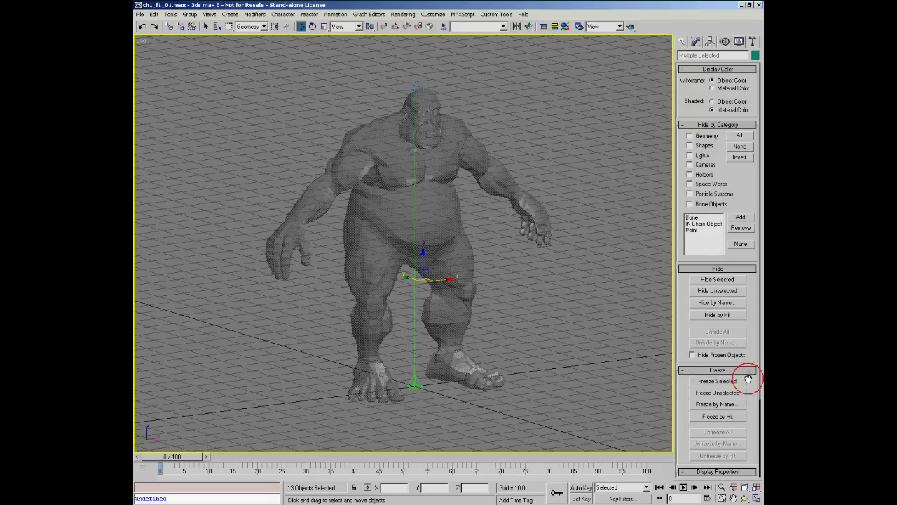
pyautogui.click(712, 381)
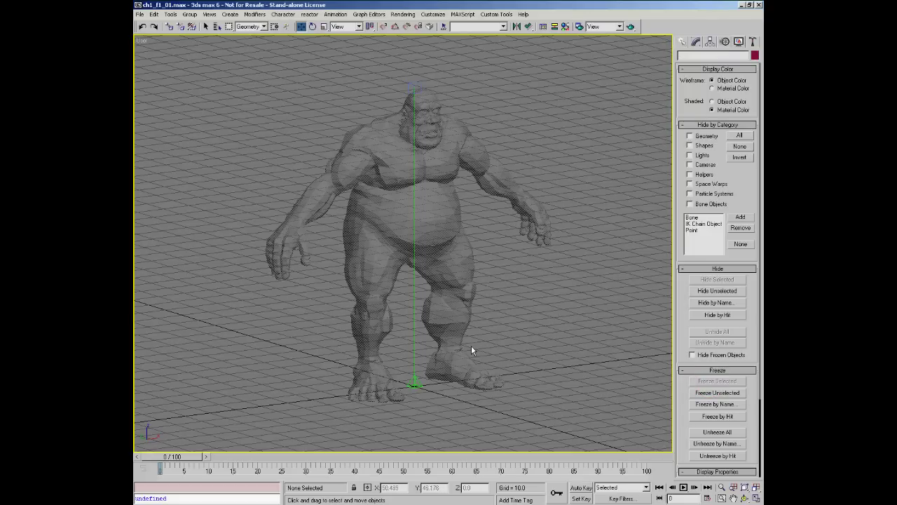
pyautogui.rightClick(460, 381)
pyautogui.moveTo(459, 381)
pyautogui.click(523, 388)
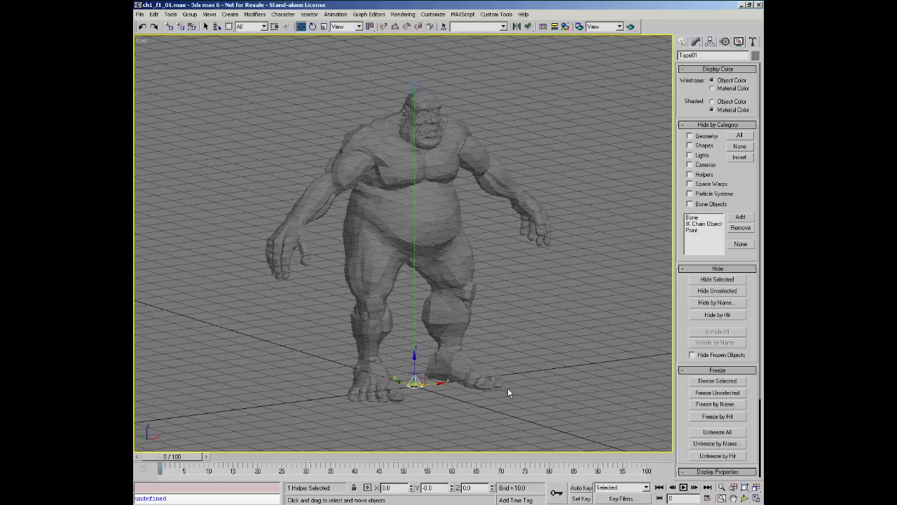
pyautogui.press('Delete')
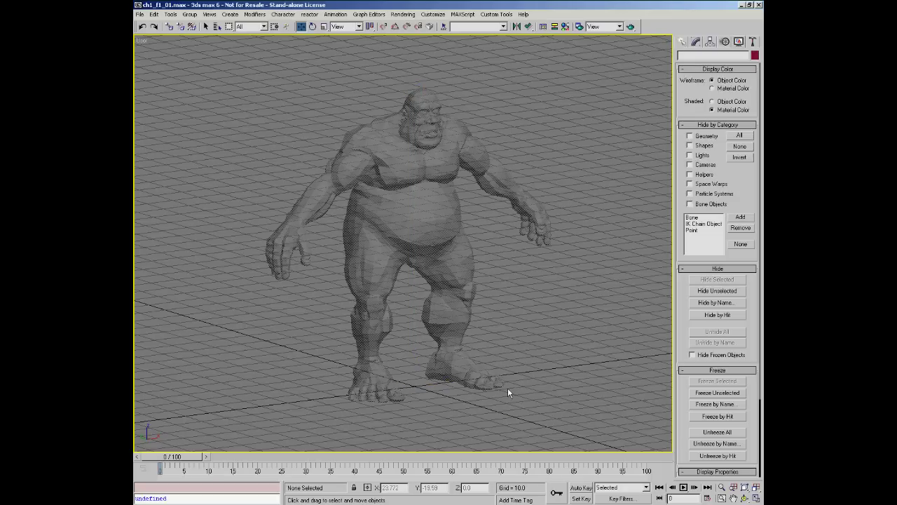
pyautogui.press('l')
pyautogui.press('z')
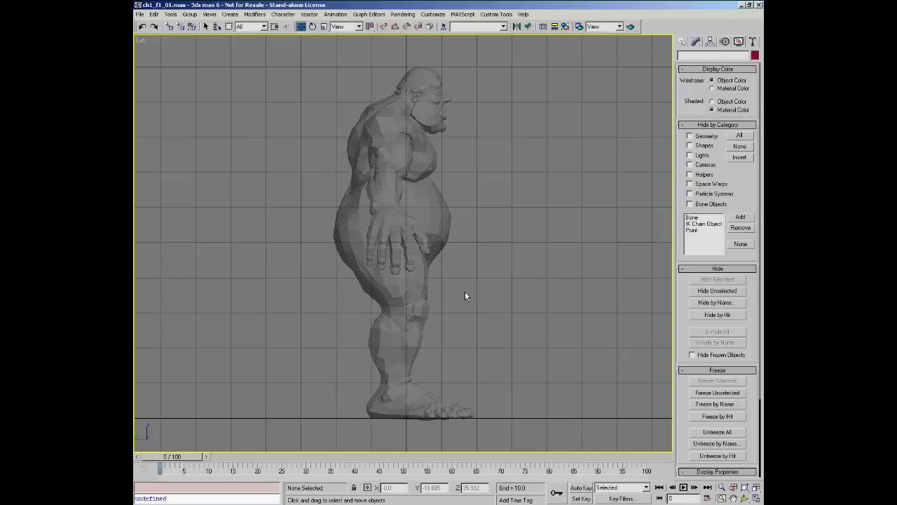
# Hide the viewport grid and zoom in on the ogre's upper body in the Left view.
pyautogui.press('g')
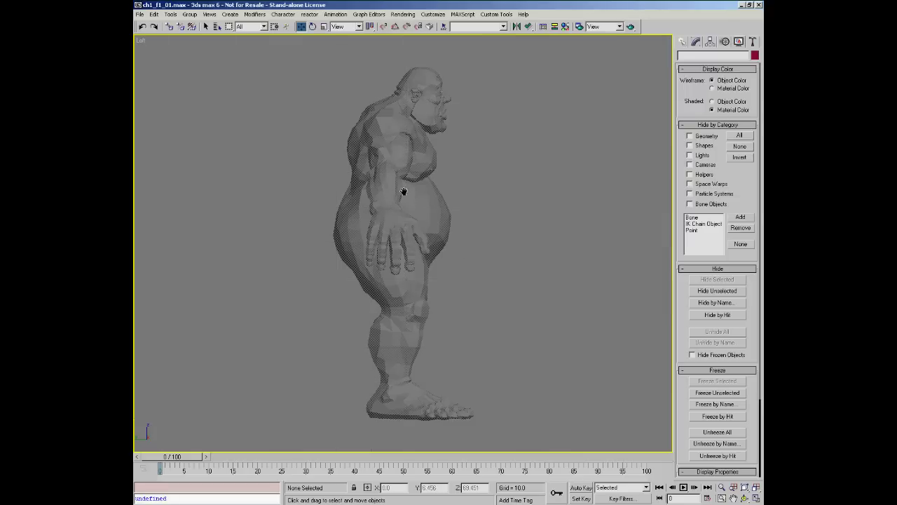
pyautogui.scroll(2, 404, 192)
pyautogui.hotkey('alt', 'z')
pyautogui.moveTo(424, 200); pyautogui.dragTo(430, 188)
pyautogui.moveTo(431, 188); pyautogui.dragTo(397, 194, button='middle')
pyautogui.hotkey('ctrl', 'p')
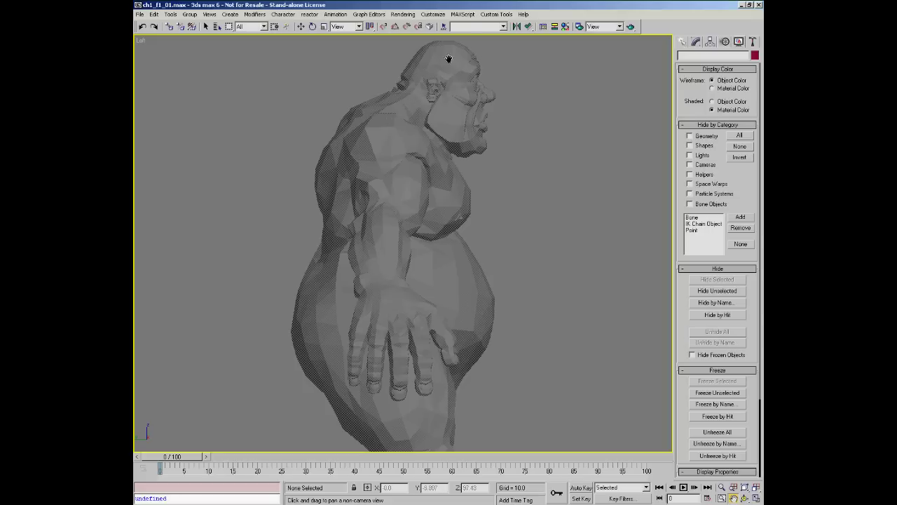
# Start the Bones tool from Create > Systems and draw a test bone on the ogre.
pyautogui.click(683, 42)
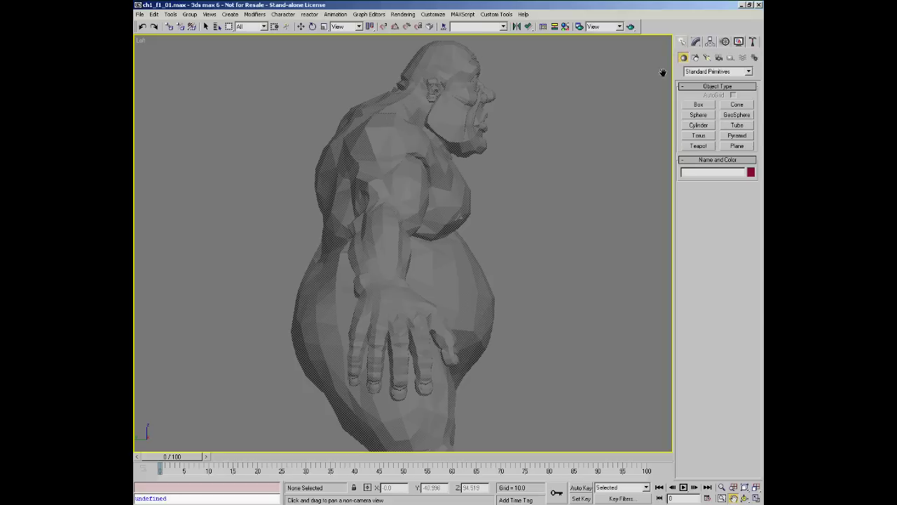
pyautogui.click(755, 58)
pyautogui.click(698, 104)
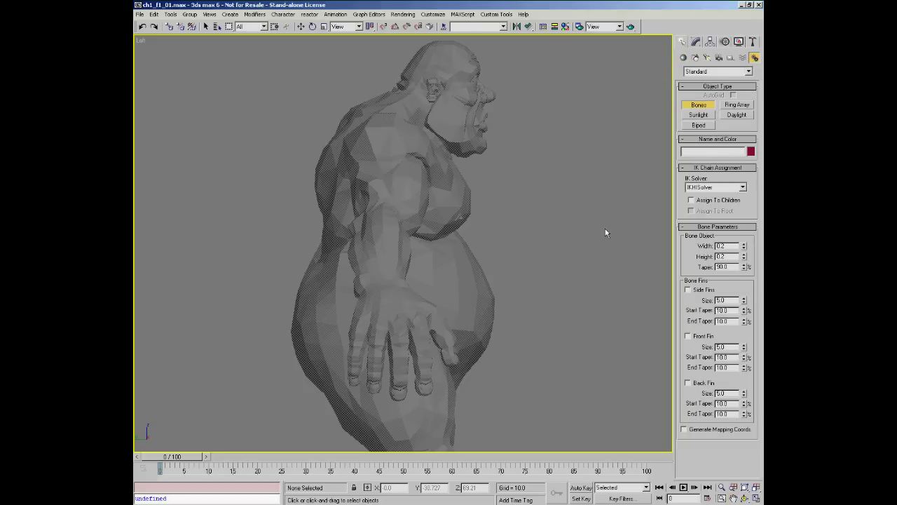
pyautogui.doubleClick(722, 245)
pyautogui.click(349, 279)
pyautogui.rightClick(337, 333)
# Set bone width and height to 10 and try a thick test bone, then cancel it.
pyautogui.doubleClick(729, 246)
pyautogui.write('10')
pyautogui.doubleClick(726, 256)
pyautogui.write('10')
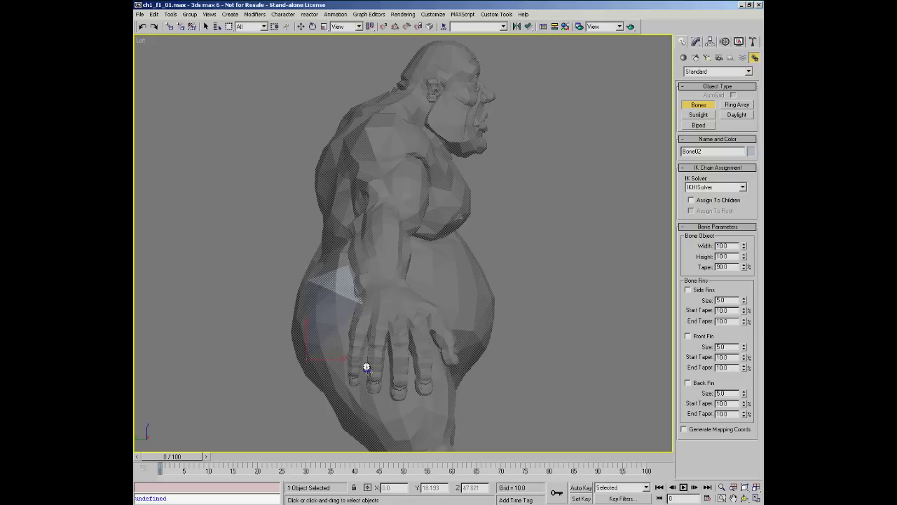
pyautogui.rightClick(307, 362)
pyautogui.click(358, 275)
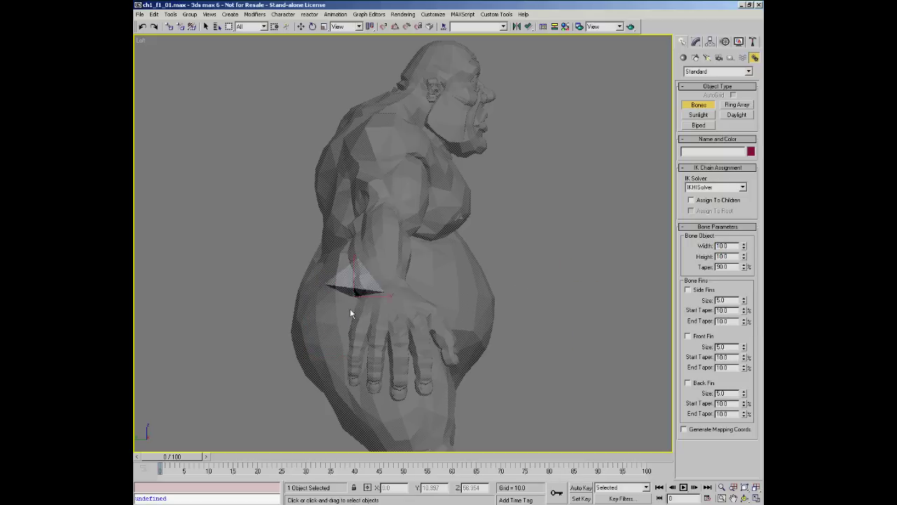
pyautogui.rightClick(313, 387)
# Change bone width and height to 4 and try test bones near the hip, then cancel.
pyautogui.doubleClick(724, 246)
pyautogui.write('4')
pyautogui.doubleClick(728, 256)
pyautogui.write('4')
pyautogui.click(356, 270)
pyautogui.click(321, 348)
pyautogui.rightClick(321, 347)
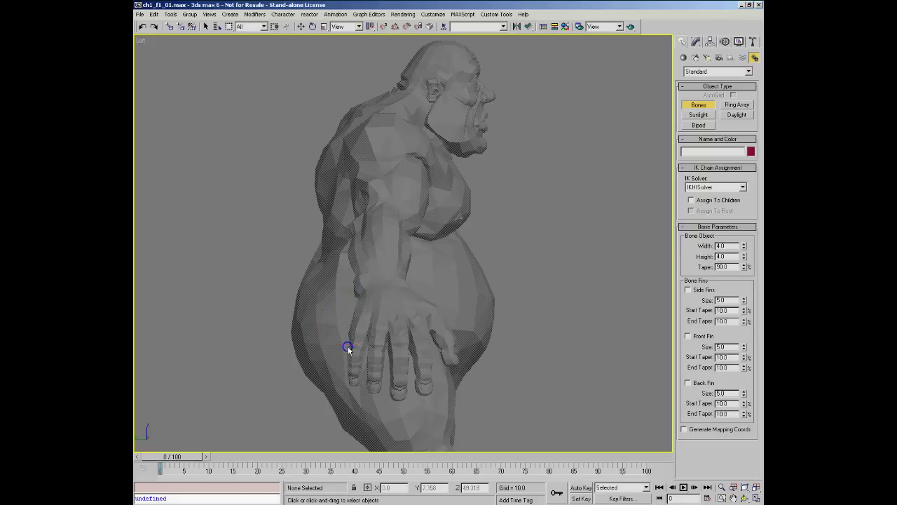
# Set bone width and height to 2.0 and draw a thin bone up from the hip.
pyautogui.doubleClick(724, 245)
pyautogui.write('2')
pyautogui.doubleClick(726, 256)
pyautogui.write('2')
pyautogui.click(353, 255)
pyautogui.click(324, 342)
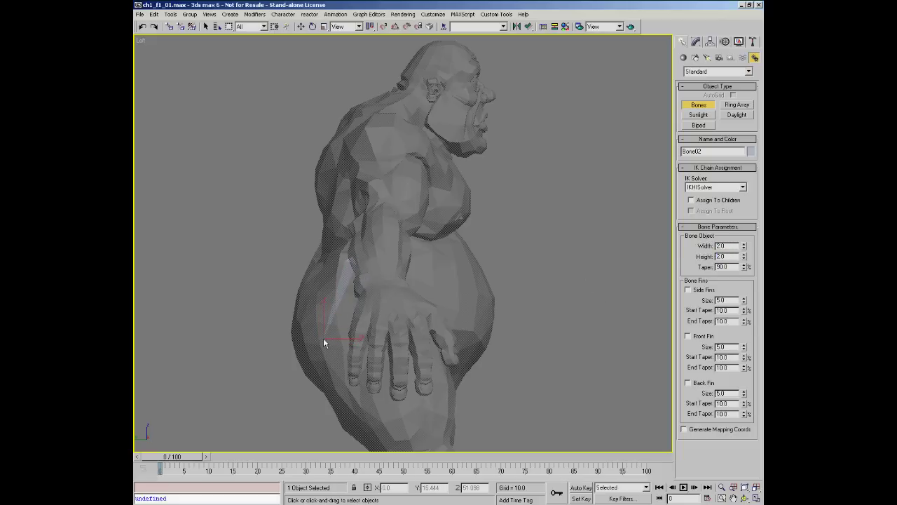
pyautogui.rightClick(324, 338)
# Draw bone joints from the ogre's lower back up the spine to the back of the neck.
pyautogui.moveTo(338, 340); pyautogui.dragTo(346, 328, button='middle')
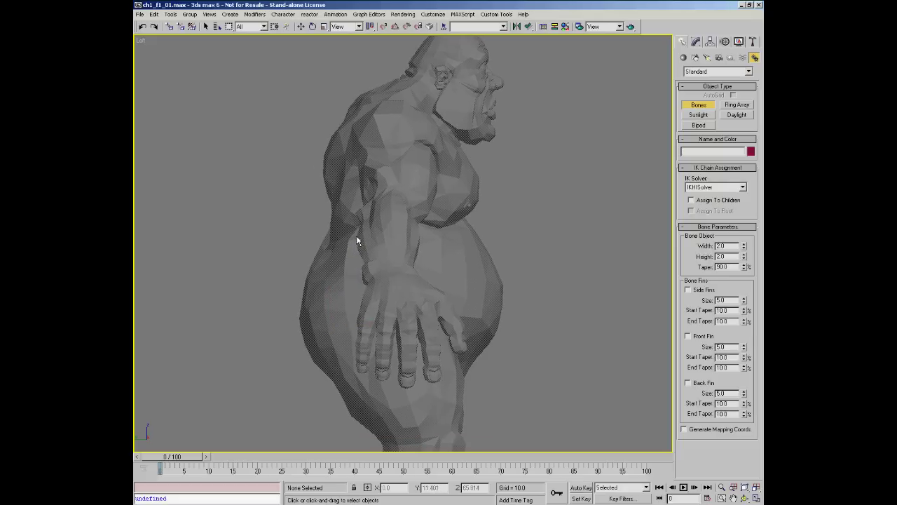
pyautogui.click(354, 261)
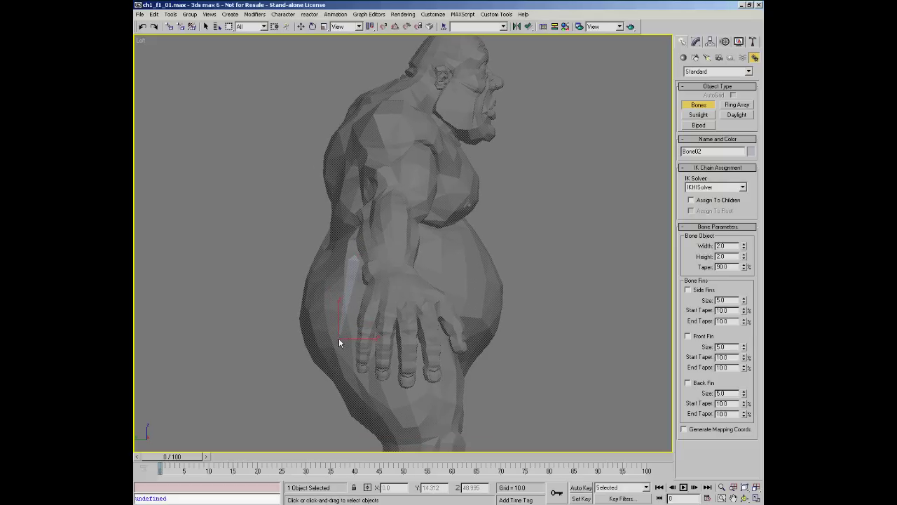
pyautogui.click(339, 338)
pyautogui.moveTo(397, 149); pyautogui.dragTo(391, 192, button='middle')
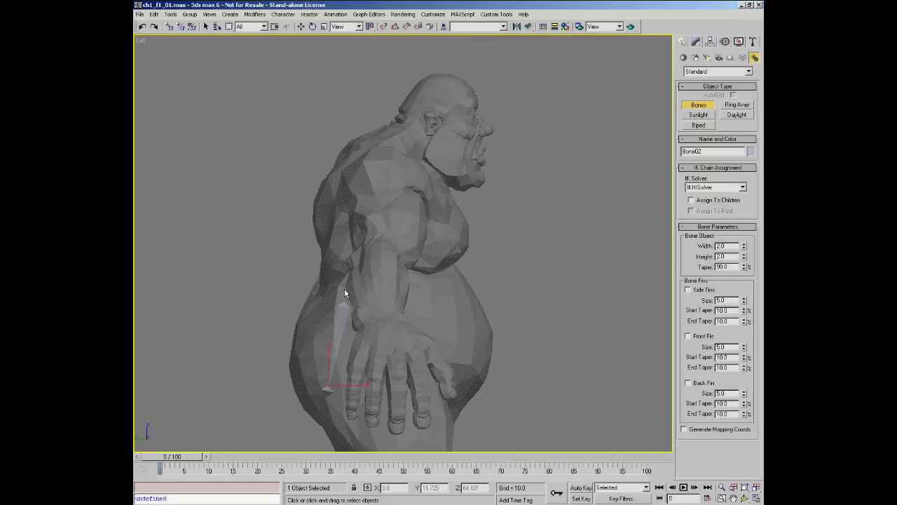
pyautogui.click(350, 255)
pyautogui.click(351, 246)
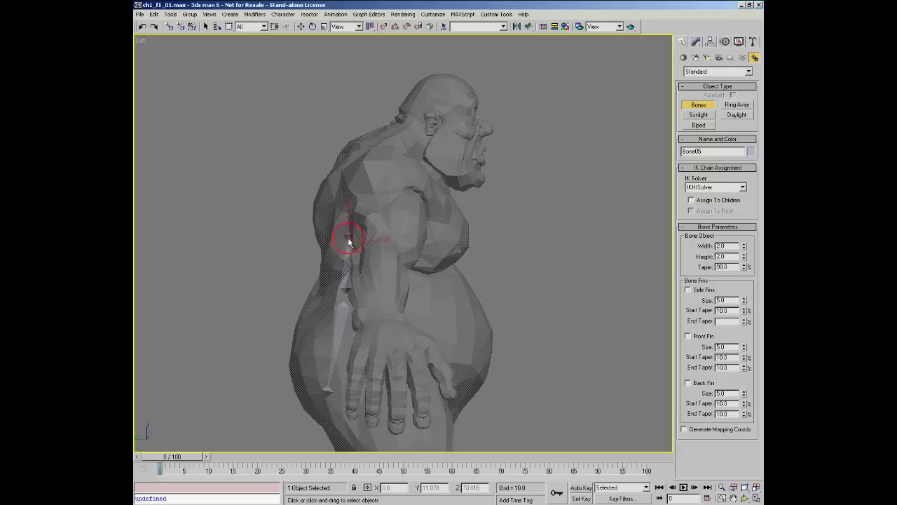
pyautogui.click(393, 148)
pyautogui.click(399, 143)
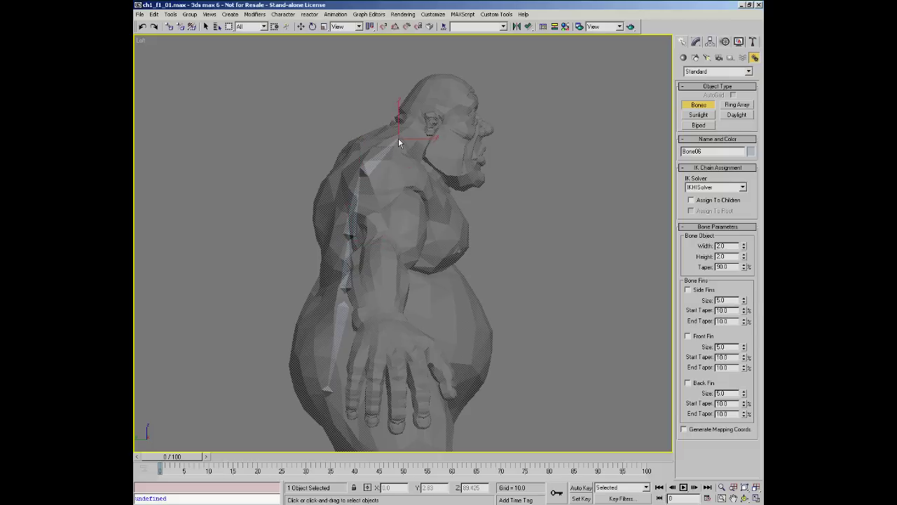
pyautogui.click(397, 138)
# Continue the chain up the neck to the top of the head and finish it.
pyautogui.moveTo(425, 163); pyautogui.dragTo(368, 184, button='middle')
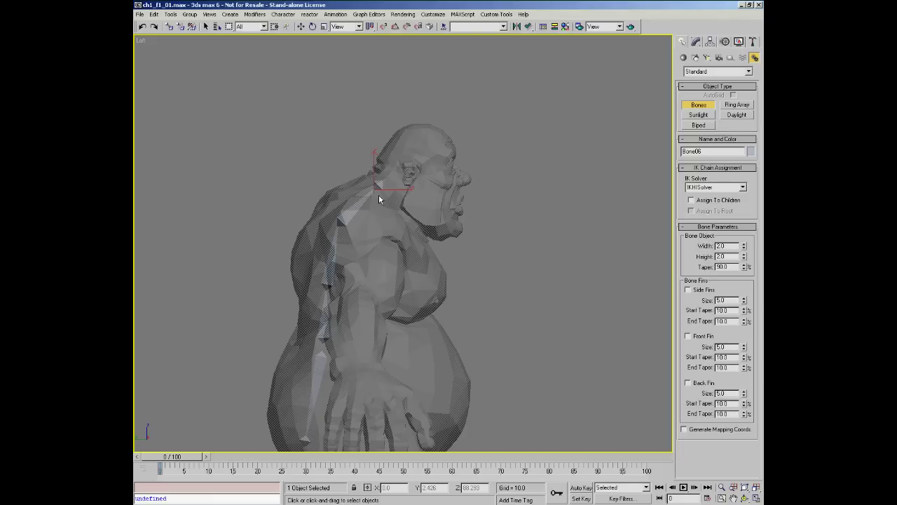
pyautogui.click(401, 188)
pyautogui.click(400, 183)
pyautogui.click(422, 120)
pyautogui.rightClick(497, 137)
pyautogui.moveTo(470, 175); pyautogui.dragTo(514, 117, button='middle')
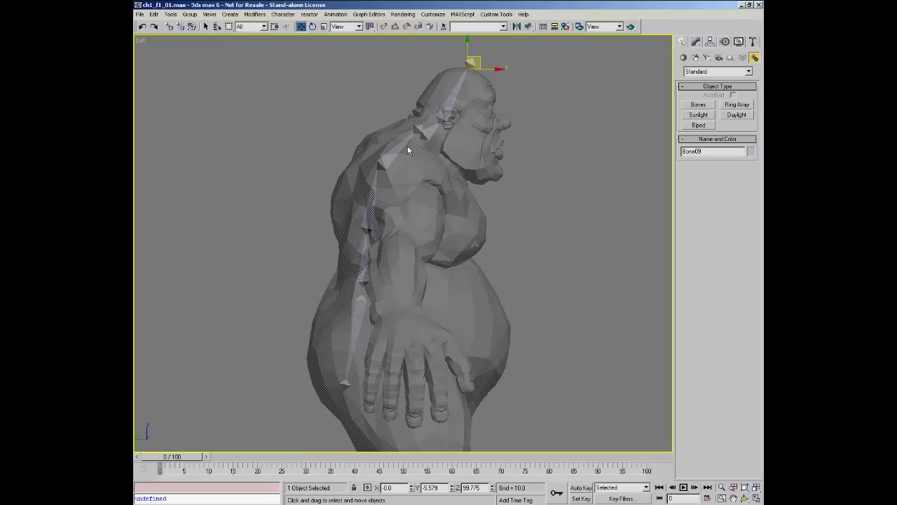
pyautogui.moveTo(411, 299); pyautogui.dragTo(415, 257, button='middle')
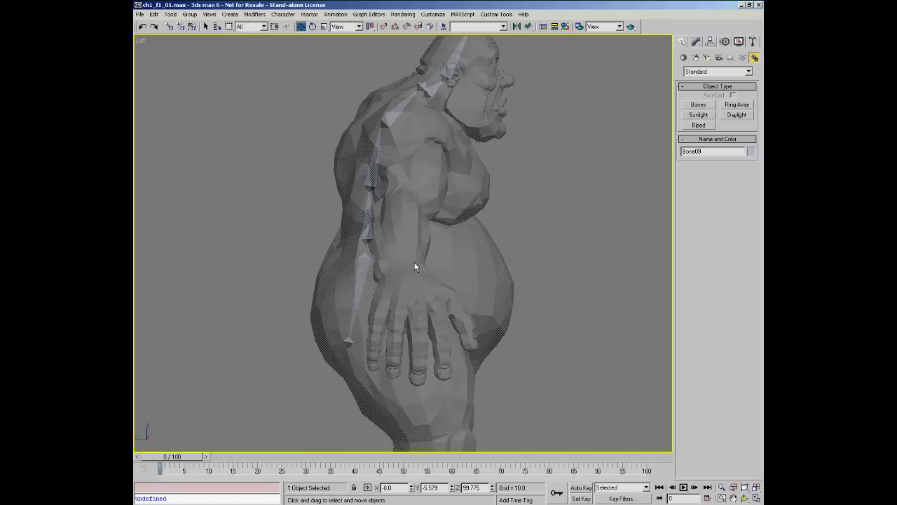
# Open Character > Bone Tools, enlarge its window, and expand the Object Properties rollout.
pyautogui.click(283, 15)
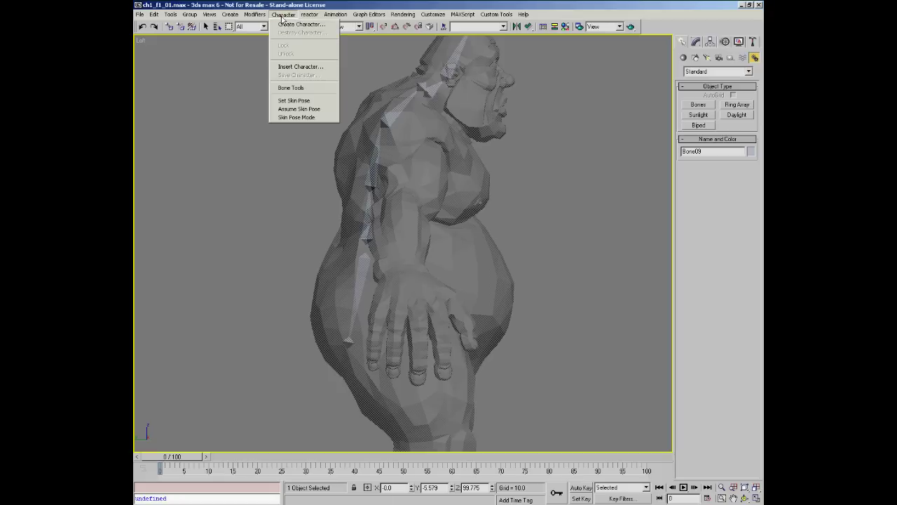
pyautogui.click(298, 89)
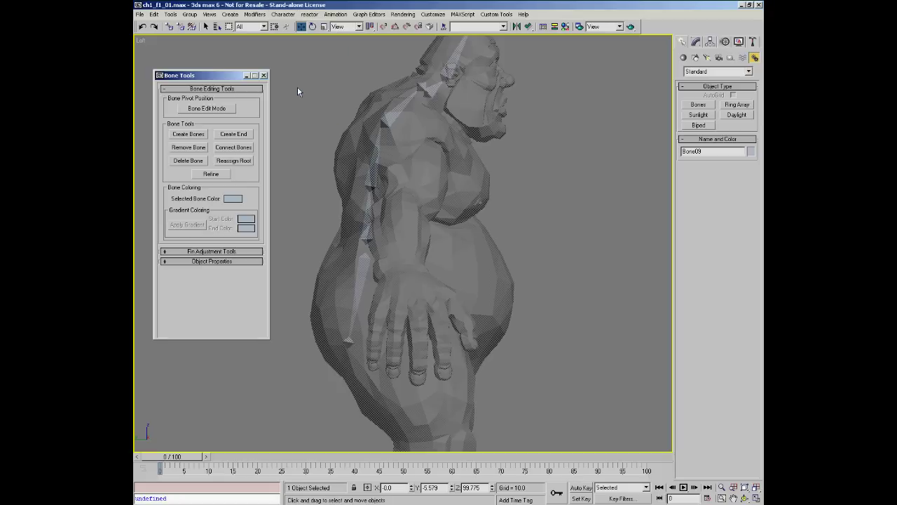
pyautogui.moveTo(226, 81); pyautogui.dragTo(216, 64)
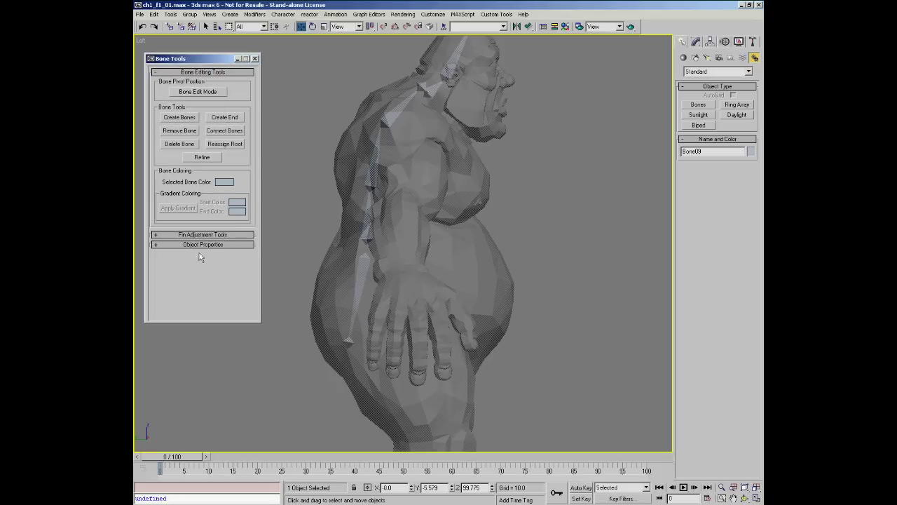
pyautogui.moveTo(195, 322); pyautogui.dragTo(198, 445)
pyautogui.click(195, 234)
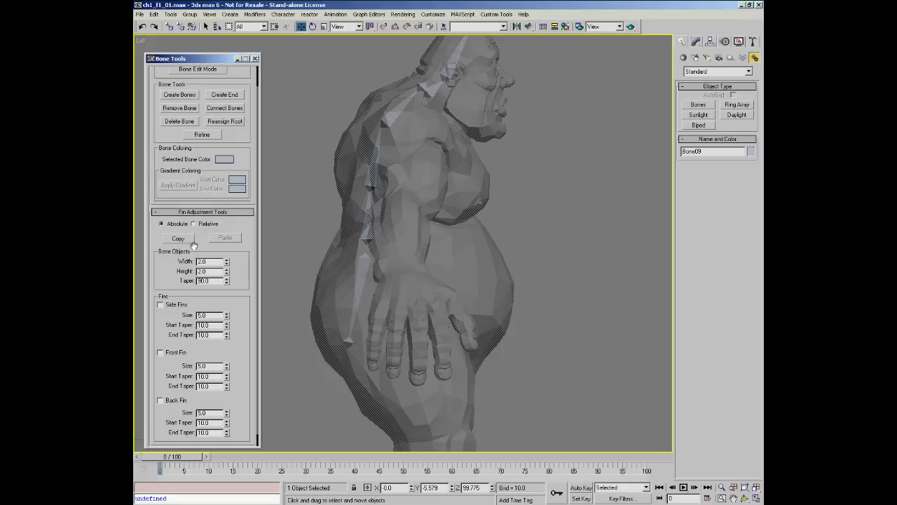
pyautogui.click(202, 211)
pyautogui.click(203, 244)
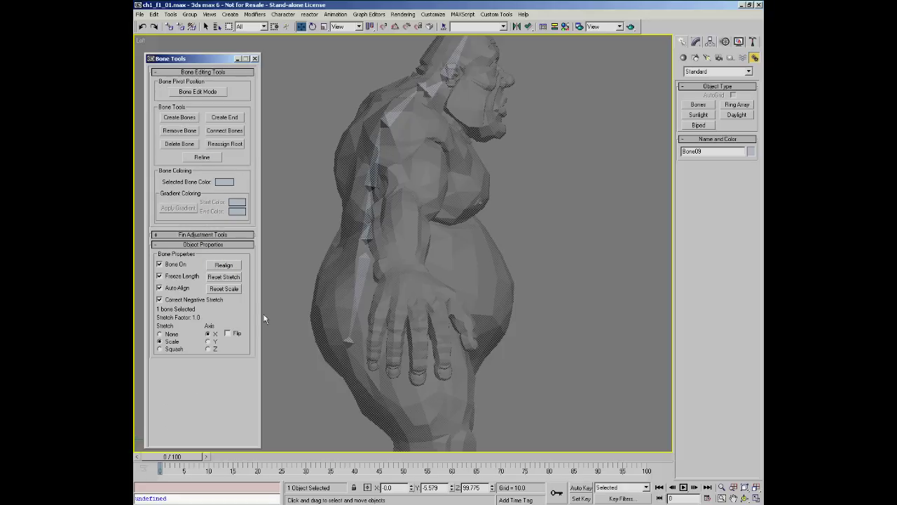
# Enable Bone Edit Mode, move Bone03's joint, and show its Hierarchy Pivot settings.
pyautogui.moveTo(418, 236); pyautogui.dragTo(417, 267, button='middle')
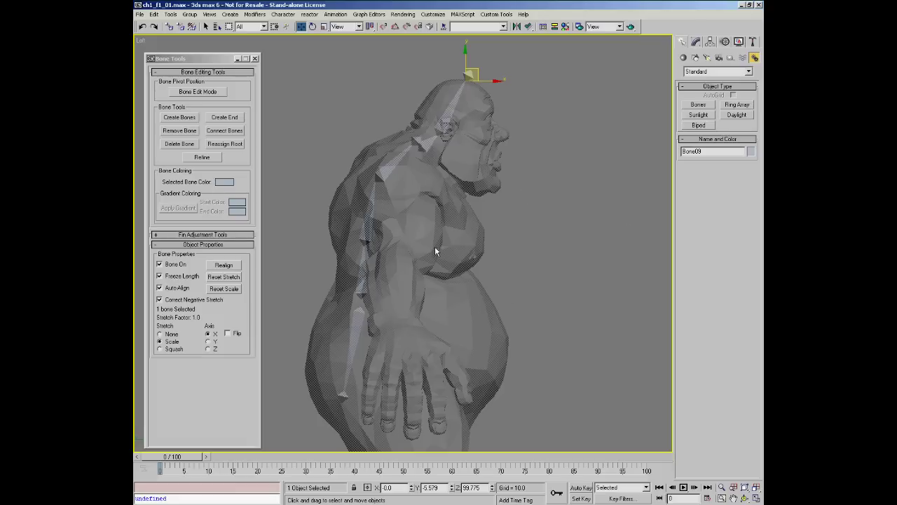
pyautogui.click(199, 92)
pyautogui.keyDown('alt'); pyautogui.moveTo(430, 152); pyautogui.dragTo(393, 259, button='middle'); pyautogui.keyUp('alt')
pyautogui.click(383, 270)
pyautogui.moveTo(384, 268)
pyautogui.mouseDown()
pyautogui.moveTo(410, 281)
pyautogui.moveTo(405, 256)
pyautogui.moveTo(354, 264)
pyautogui.moveTo(408, 282)
pyautogui.moveTo(379, 271)
pyautogui.mouseUp()
pyautogui.click(694, 44)
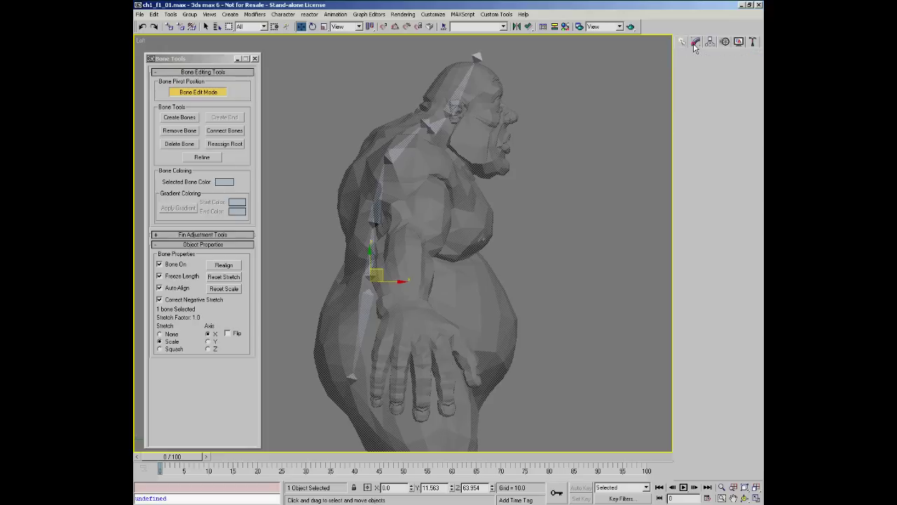
pyautogui.click(711, 44)
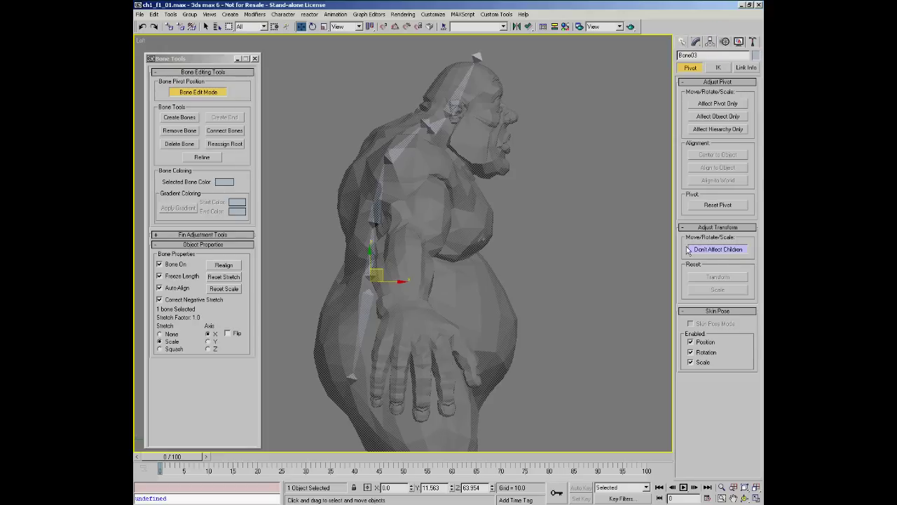